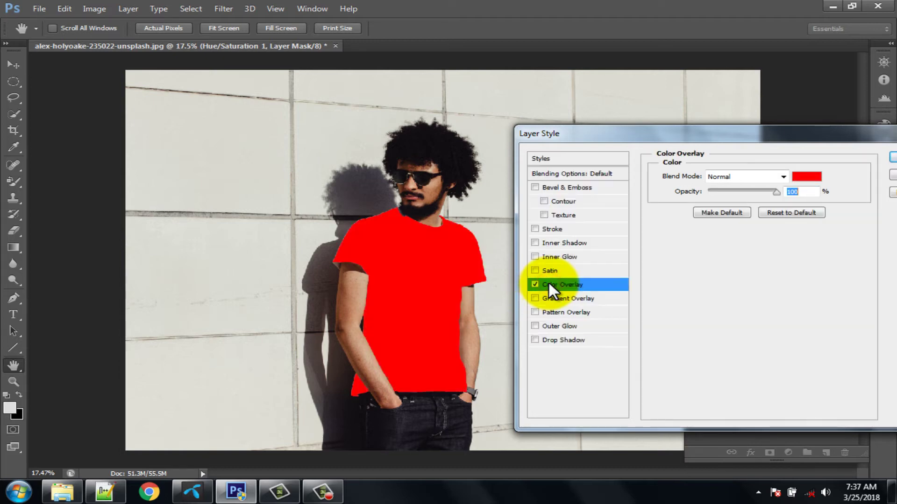
Step: Pick pure black (000000) as the Color Overlay colour in the colour picker
{"action": "left_click", "coordinate": [805, 177]}
{"action": "left_click_drag", "start_coordinate": [531, 319], "coordinate": [661, 276]}
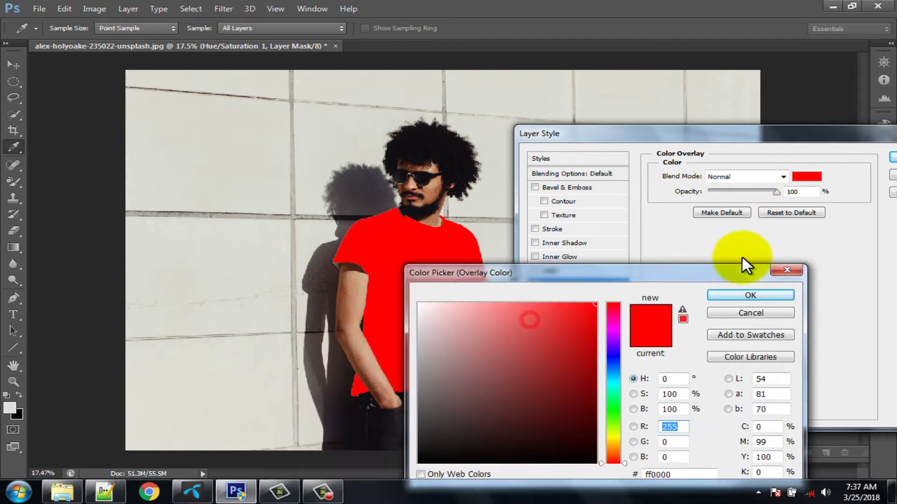
{"action": "left_click_drag", "start_coordinate": [742, 264], "coordinate": [753, 217]}
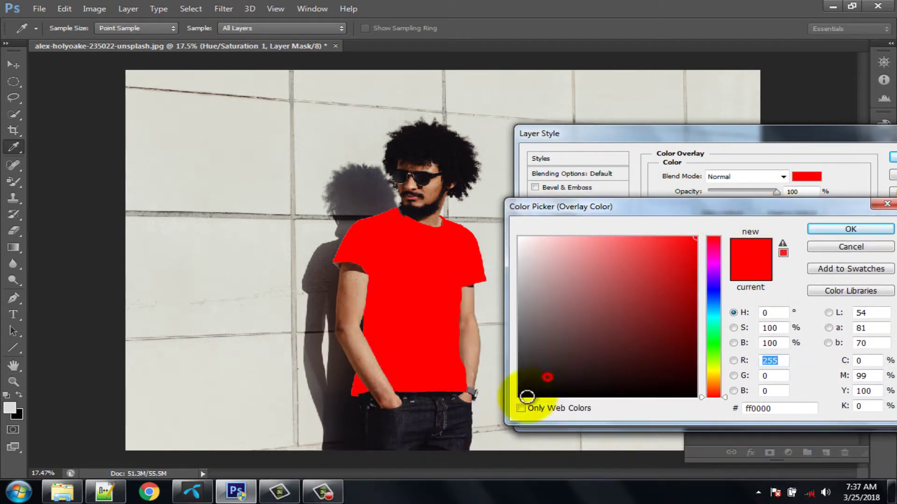
{"action": "left_click_drag", "start_coordinate": [550, 374], "coordinate": [517, 397]}
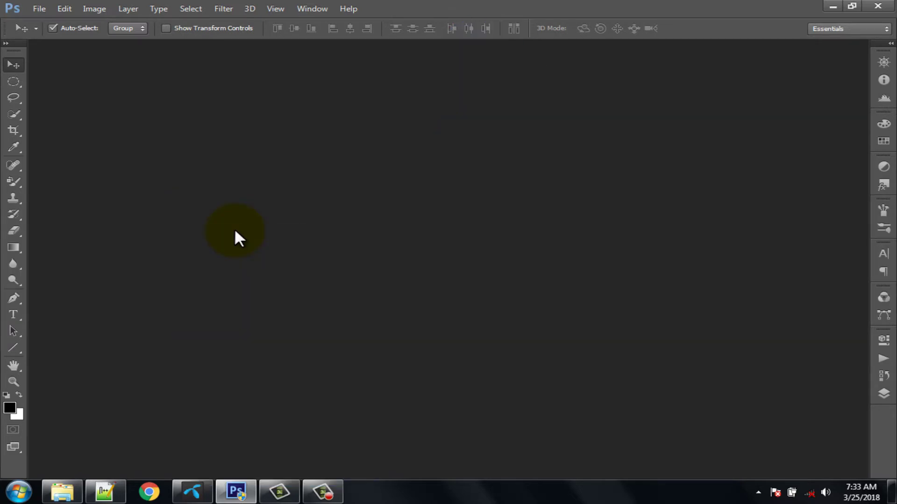
Step: Open alex-holyoake-235022-unsplash.jpg from the My Pictures folder
{"action": "left_click", "coordinate": [46, 7]}
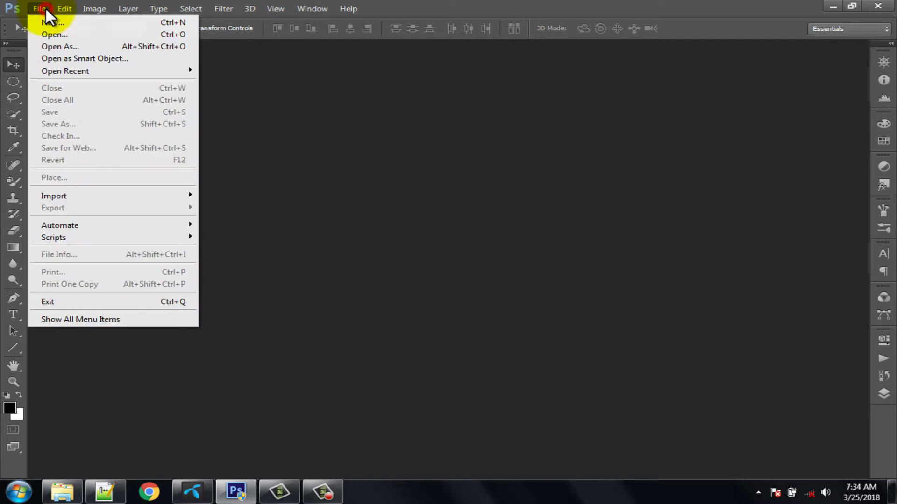
{"action": "left_click", "coordinate": [54, 30]}
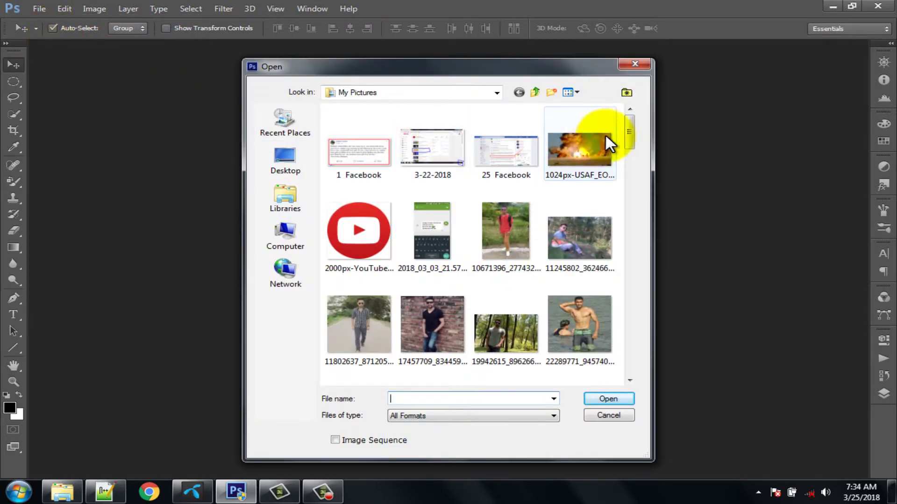
{"action": "left_click_drag", "start_coordinate": [627, 133], "coordinate": [621, 170]}
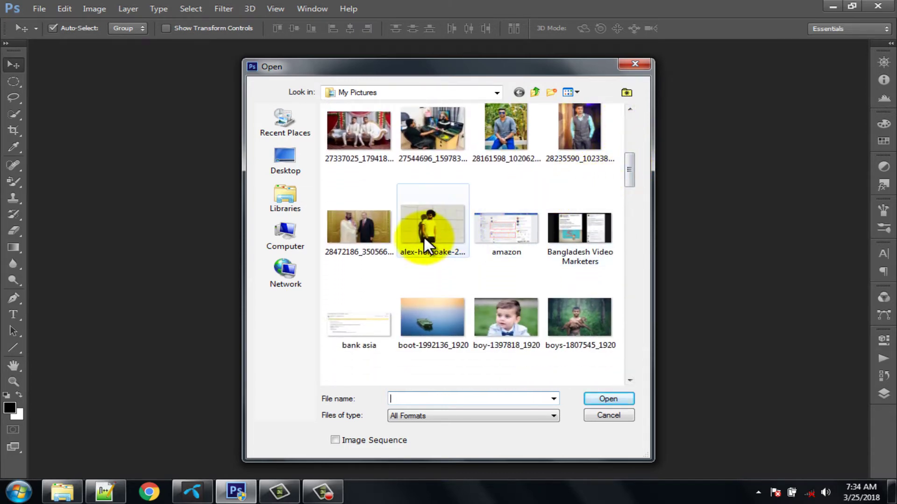
{"action": "left_click", "coordinate": [423, 237]}
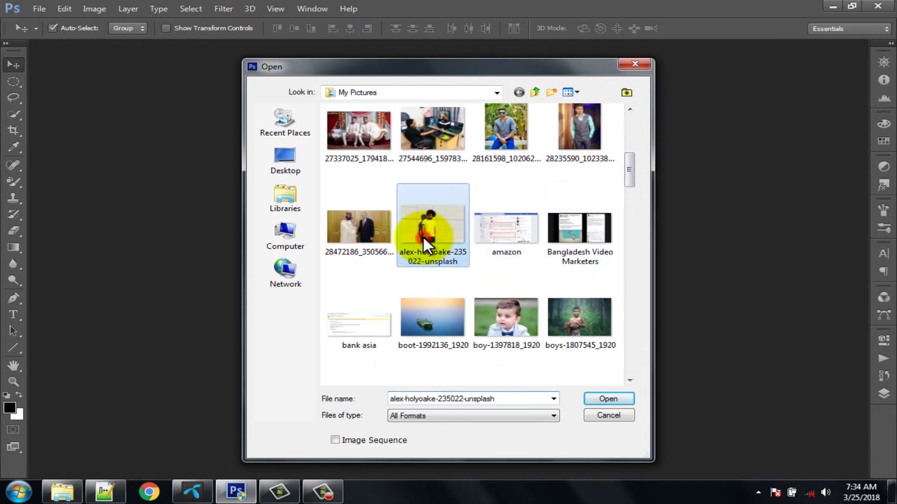
{"action": "left_click", "coordinate": [607, 399]}
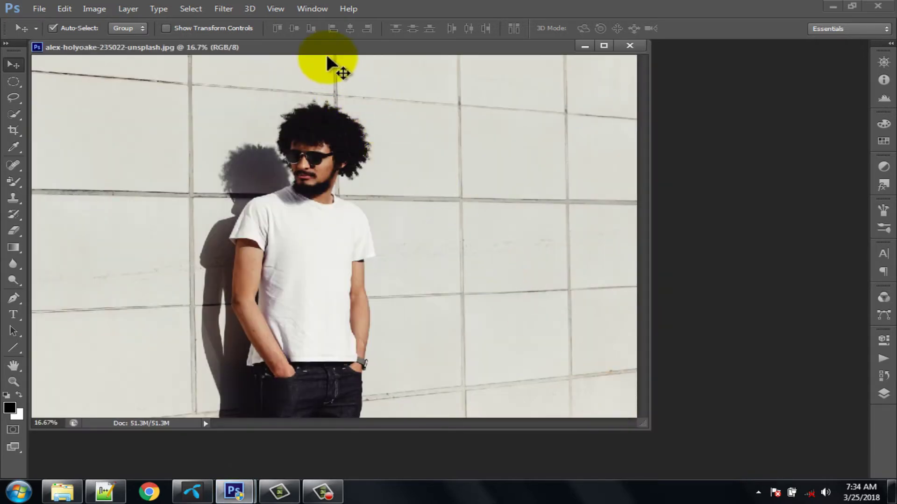
Step: Dock the photo as a tabbed document and choose the Quick Selection Tool
{"action": "left_click_drag", "start_coordinate": [322, 45], "coordinate": [346, 47]}
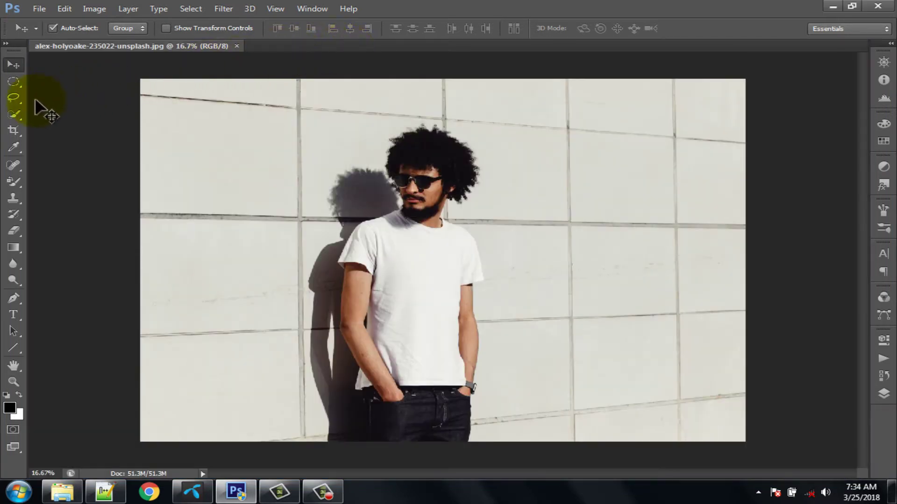
{"action": "left_click", "coordinate": [13, 112]}
{"action": "right_click", "coordinate": [13, 112]}
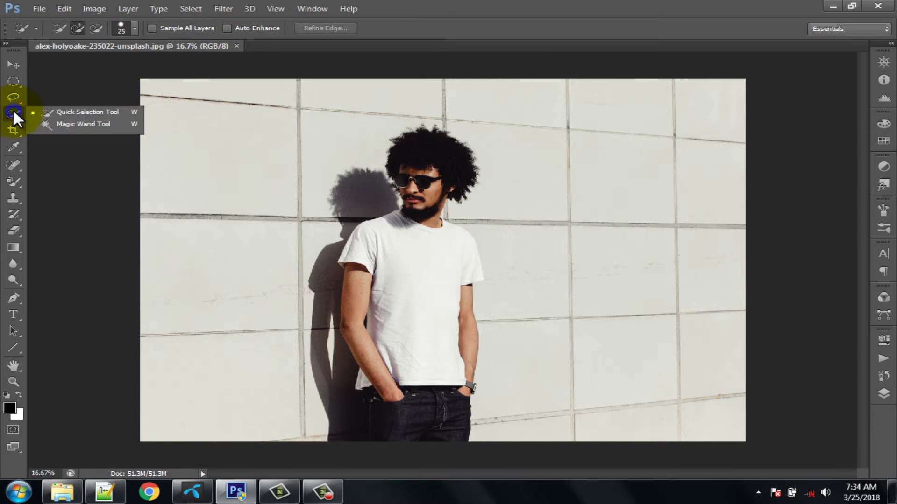
{"action": "left_click", "coordinate": [72, 111]}
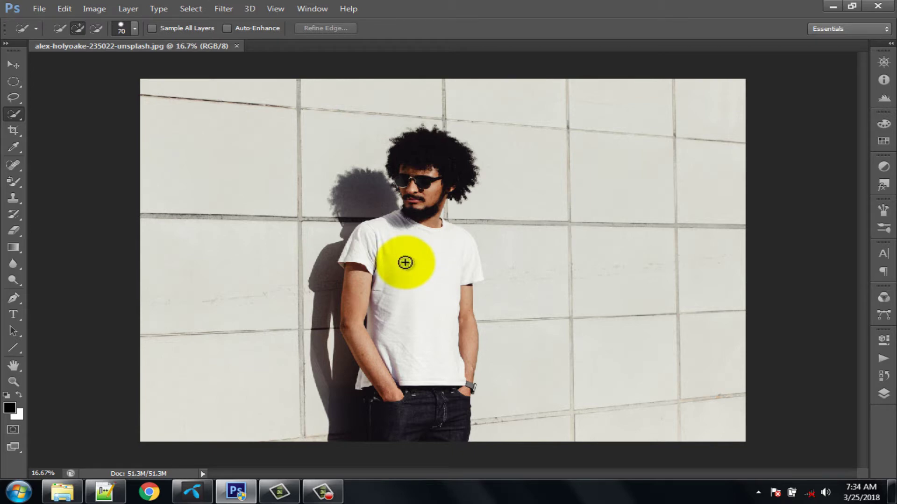
Step: Select the white T-shirt with a 175 brush, then refine arm and hem at size 90
{"action": "key", "text": "bracketright"}
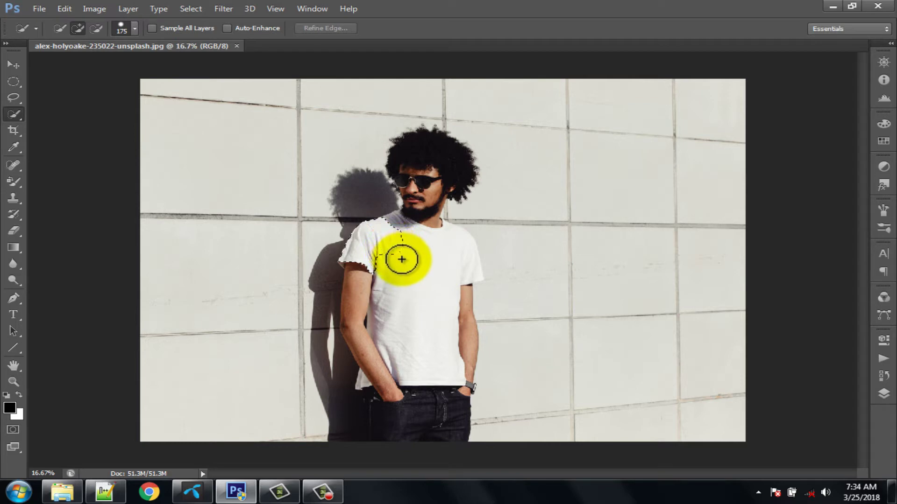
{"action": "left_click_drag", "start_coordinate": [410, 280], "coordinate": [419, 308]}
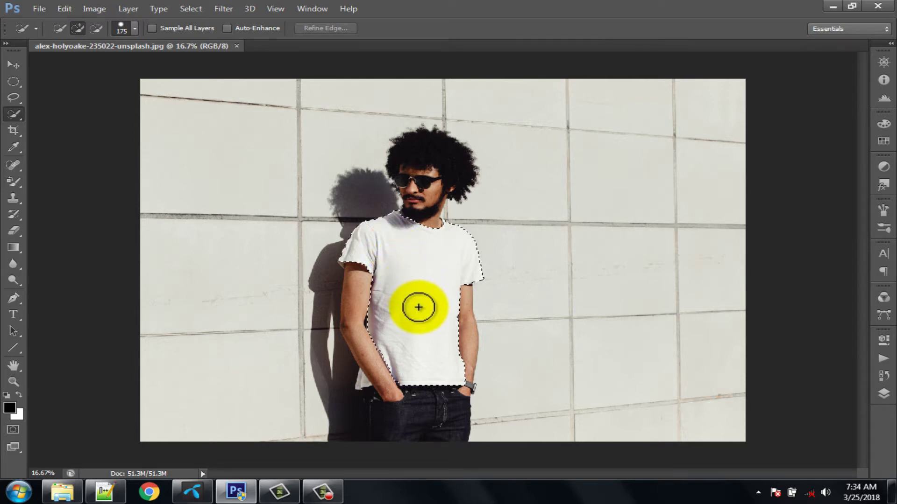
{"action": "key", "text": "bracketleft"}
{"action": "key", "text": "bracketleft"}
{"action": "key", "text": "bracketleft"}
{"action": "scroll", "coordinate": [386, 345], "scroll_direction": "up", "scroll_amount": 3}
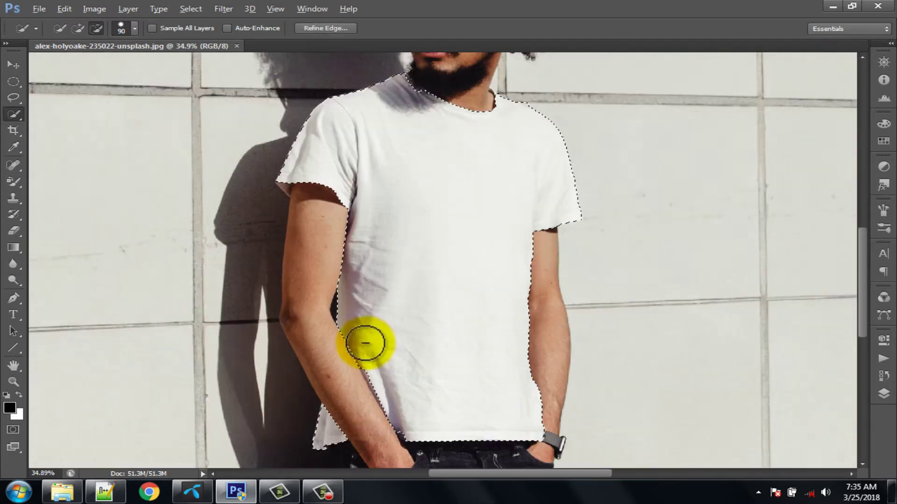
{"action": "scroll", "coordinate": [365, 343], "scroll_direction": "up", "scroll_amount": 2}
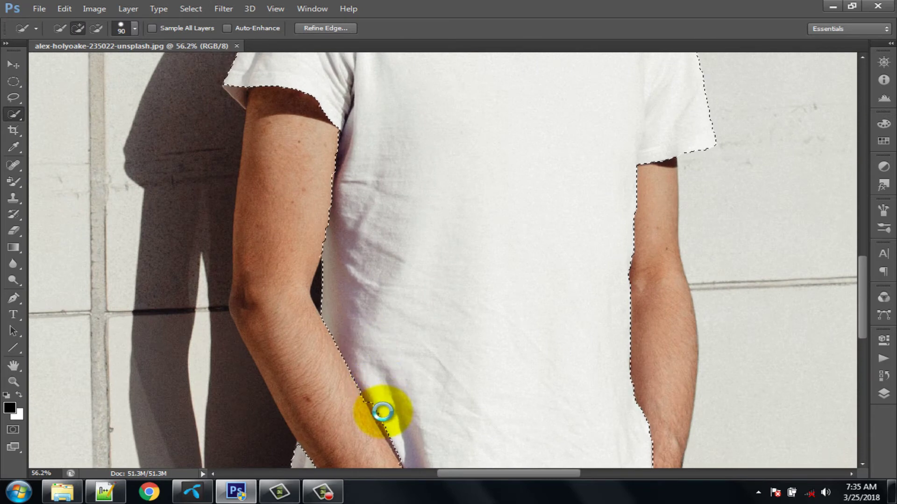
{"action": "scroll", "coordinate": [381, 408], "scroll_direction": "down", "scroll_amount": 2}
{"action": "scroll", "coordinate": [384, 367], "scroll_direction": "down", "scroll_amount": 1}
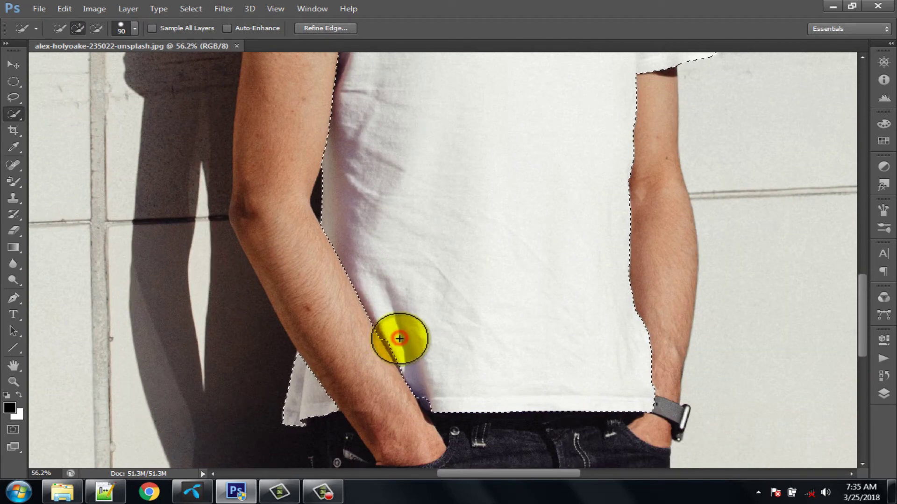
{"action": "left_click_drag", "start_coordinate": [400, 339], "coordinate": [438, 393]}
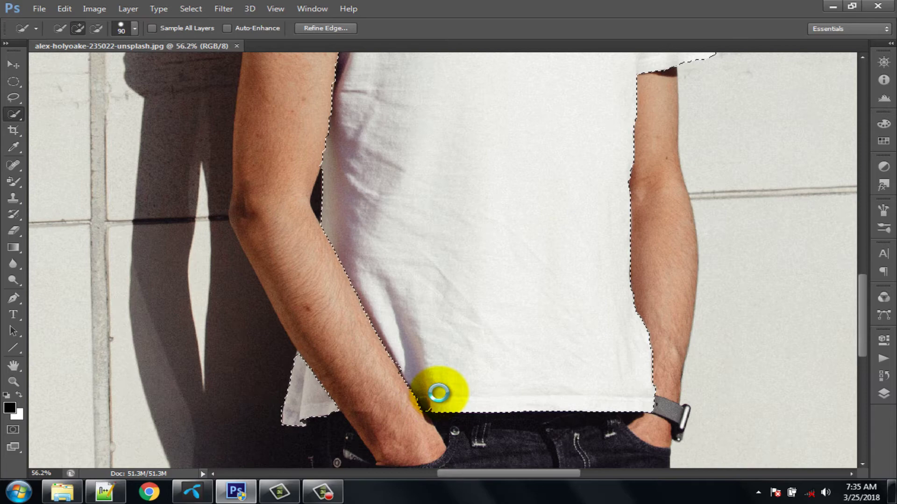
{"action": "scroll", "coordinate": [514, 336], "scroll_direction": "up", "scroll_amount": 2}
{"action": "scroll", "coordinate": [563, 280], "scroll_direction": "up", "scroll_amount": 2}
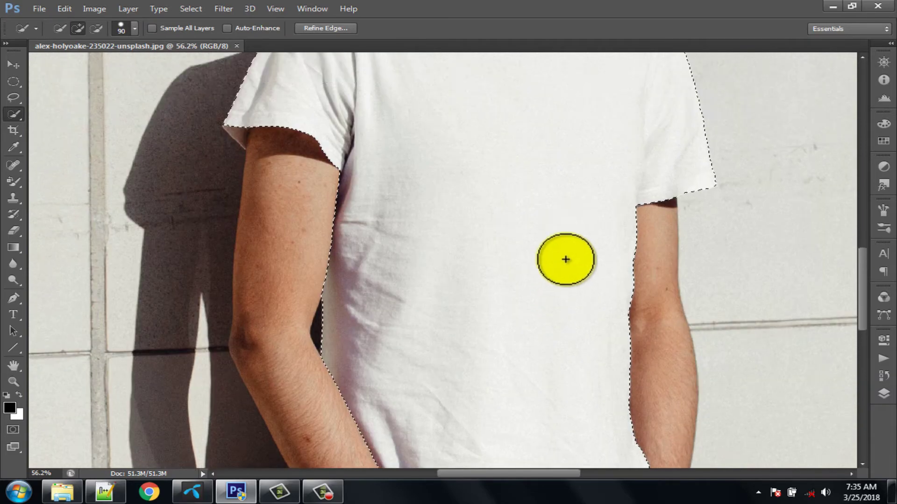
{"action": "scroll", "coordinate": [565, 259], "scroll_direction": "up", "scroll_amount": 2}
{"action": "scroll", "coordinate": [563, 250], "scroll_direction": "up", "scroll_amount": 1}
{"action": "scroll", "coordinate": [560, 240], "scroll_direction": "up", "scroll_amount": 1}
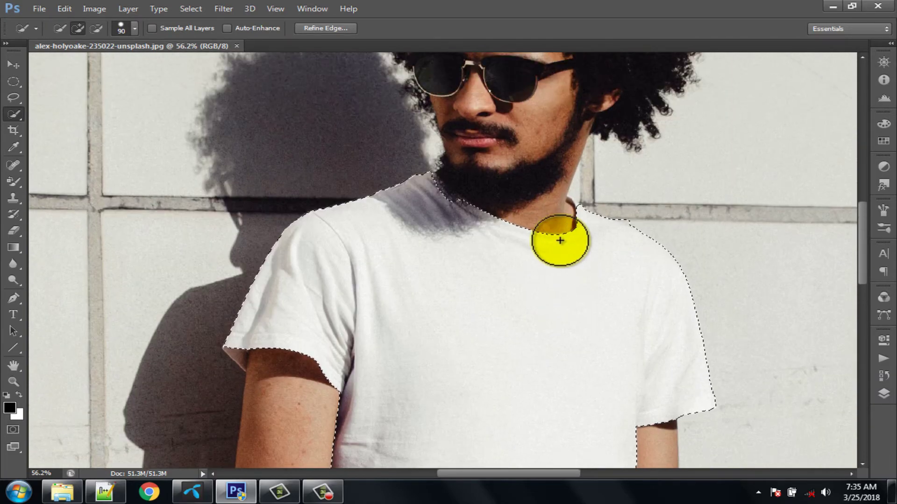
Step: Trim the selection along the right shoulder edge in subtract mode
{"action": "left_click", "coordinate": [97, 27]}
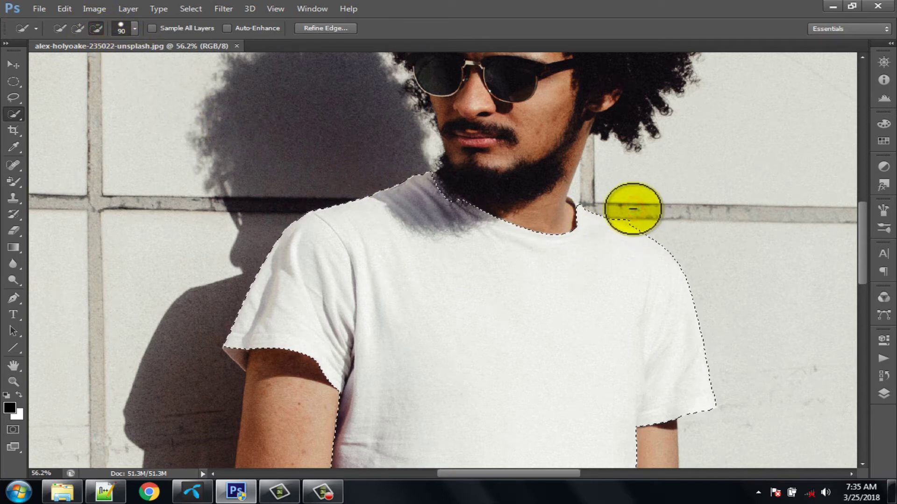
{"action": "left_click", "coordinate": [633, 209]}
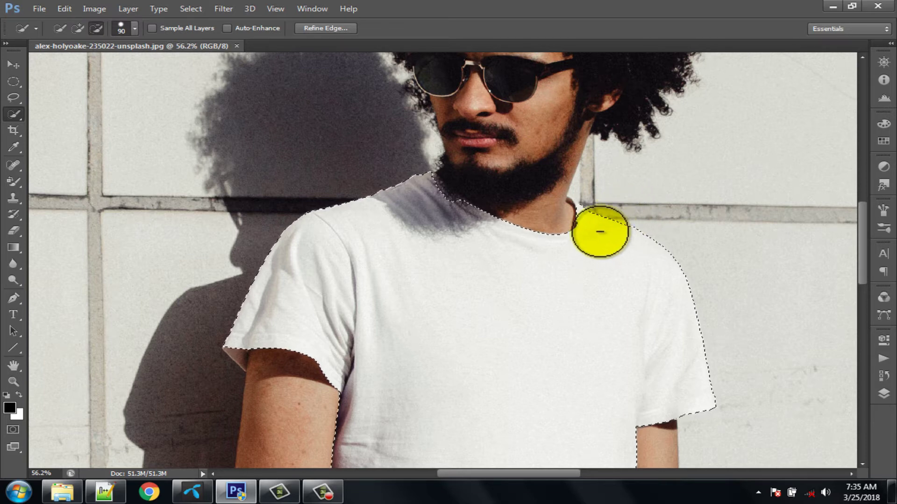
{"action": "left_click", "coordinate": [584, 227]}
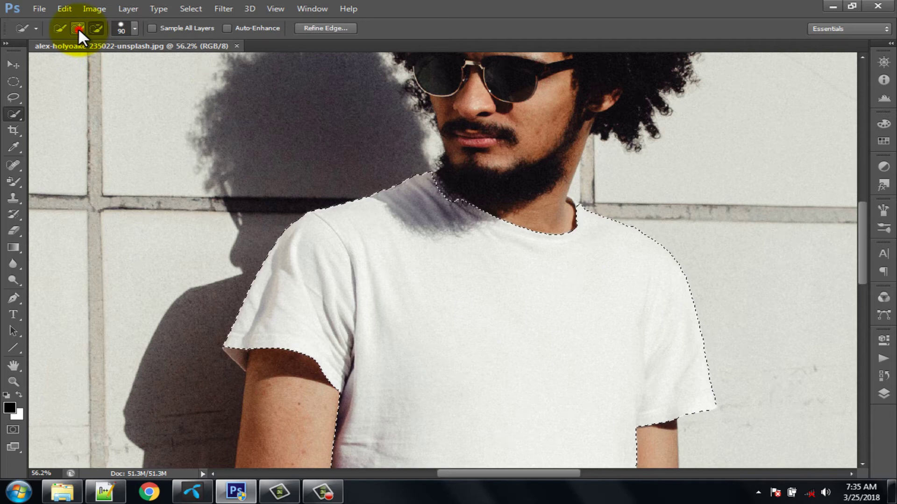
{"action": "left_click", "coordinate": [96, 29]}
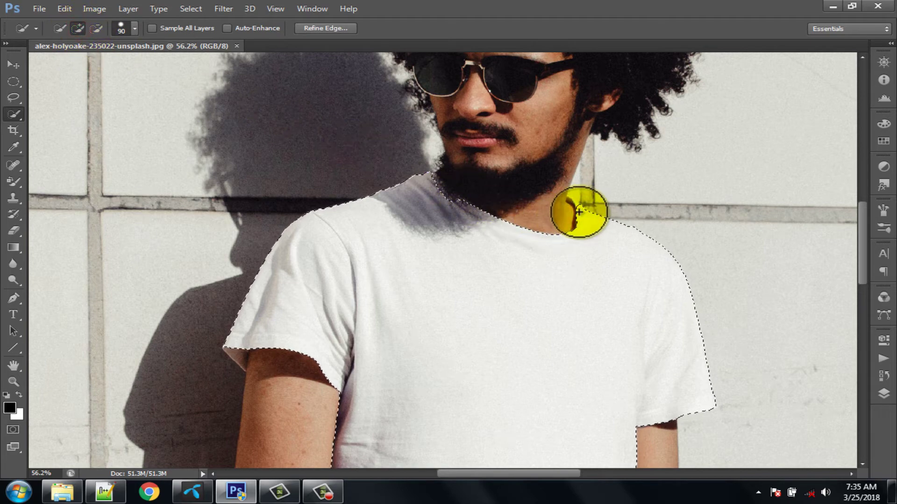
Step: Zoom in on the collar and extend the selection along the shoulder with a size-35 brush
{"action": "scroll", "coordinate": [573, 214], "scroll_direction": "up", "scroll_amount": 3}
{"action": "scroll", "coordinate": [575, 207], "scroll_direction": "up", "scroll_amount": 3}
{"action": "scroll", "coordinate": [595, 221], "scroll_direction": "up", "scroll_amount": 3}
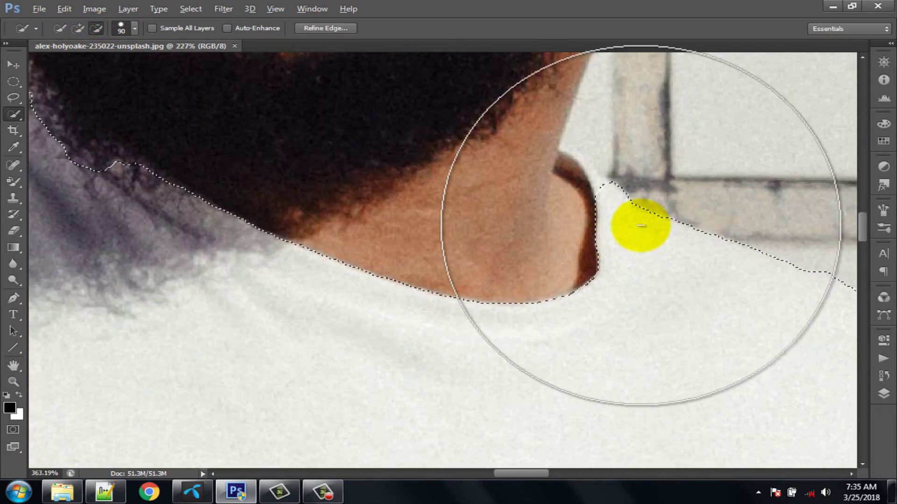
{"action": "scroll", "coordinate": [641, 226], "scroll_direction": "up", "scroll_amount": 2}
{"action": "scroll", "coordinate": [626, 201], "scroll_direction": "up", "scroll_amount": 2}
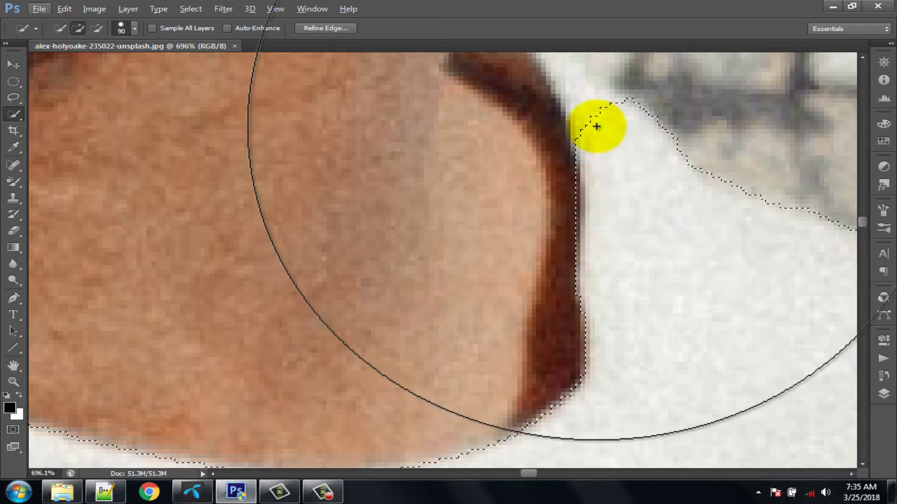
{"action": "key", "text": "bracketleft"}
{"action": "key", "text": "bracketleft"}
{"action": "key", "text": "bracketleft"}
{"action": "key", "text": "bracketleft"}
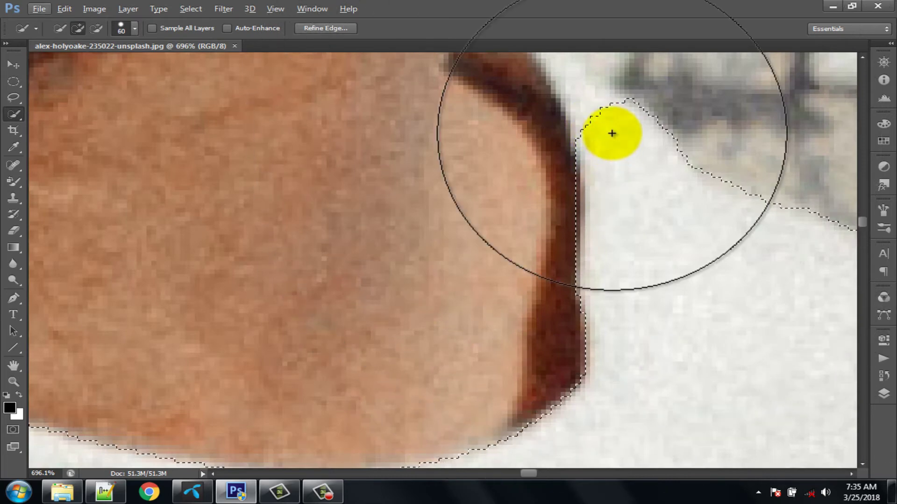
{"action": "key", "text": "bracketleft"}
{"action": "key", "text": "bracketleft"}
{"action": "key", "text": "bracketleft"}
{"action": "key", "text": "bracketleft"}
{"action": "key", "text": "bracketleft"}
{"action": "key", "text": "bracketleft"}
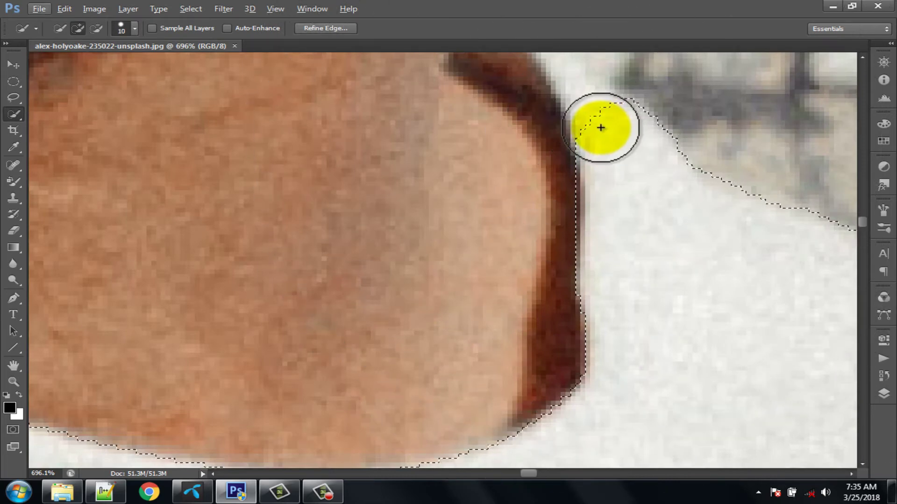
{"action": "mouse_move", "coordinate": [597, 130]}
{"action": "left_mouse_down"}
{"action": "mouse_move", "coordinate": [583, 236]}
{"action": "mouse_move", "coordinate": [491, 164]}
{"action": "mouse_move", "coordinate": [516, 210]}
{"action": "left_mouse_up"}
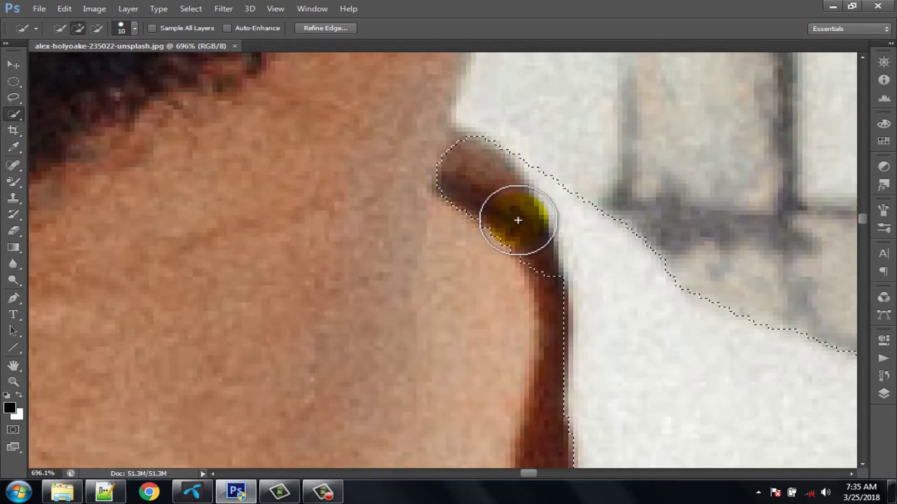
Step: Subtract the neck skin near the strap from the shirt selection
{"action": "left_click", "coordinate": [96, 29]}
{"action": "mouse_move", "coordinate": [437, 200]}
{"action": "left_mouse_down"}
{"action": "mouse_move", "coordinate": [521, 280]}
{"action": "mouse_move", "coordinate": [513, 260]}
{"action": "mouse_move", "coordinate": [487, 243]}
{"action": "left_mouse_up"}
{"action": "left_click", "coordinate": [472, 233]}
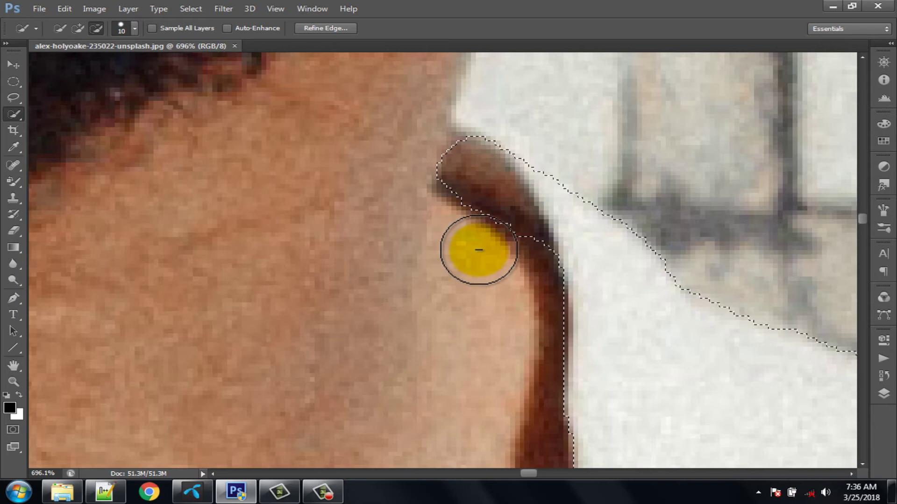
Step: Zoom out and save the T-shirt selection with Save Selection, Channel: New
{"action": "scroll", "coordinate": [478, 247], "scroll_direction": "down", "scroll_amount": 5}
{"action": "scroll", "coordinate": [480, 245], "scroll_direction": "down", "scroll_amount": 2}
{"action": "scroll", "coordinate": [480, 246], "scroll_direction": "down", "scroll_amount": 2}
{"action": "scroll", "coordinate": [480, 250], "scroll_direction": "down", "scroll_amount": 2}
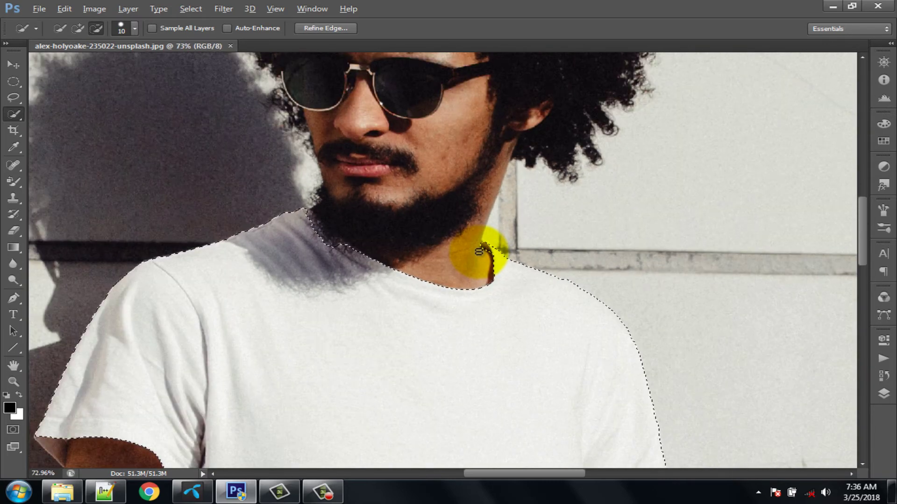
{"action": "scroll", "coordinate": [478, 254], "scroll_direction": "down", "scroll_amount": 1}
{"action": "scroll", "coordinate": [479, 253], "scroll_direction": "down", "scroll_amount": 1}
{"action": "scroll", "coordinate": [476, 256], "scroll_direction": "down", "scroll_amount": 1}
{"action": "scroll", "coordinate": [474, 258], "scroll_direction": "down", "scroll_amount": 1}
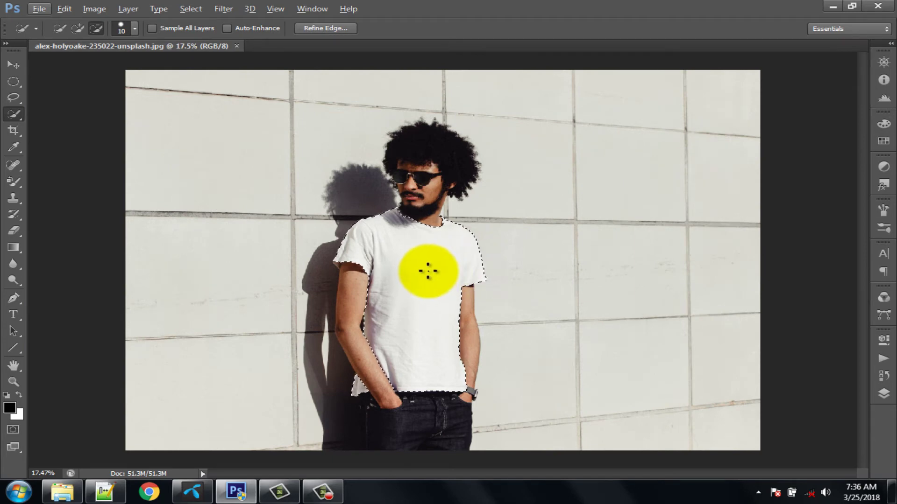
{"action": "right_click", "coordinate": [428, 271]}
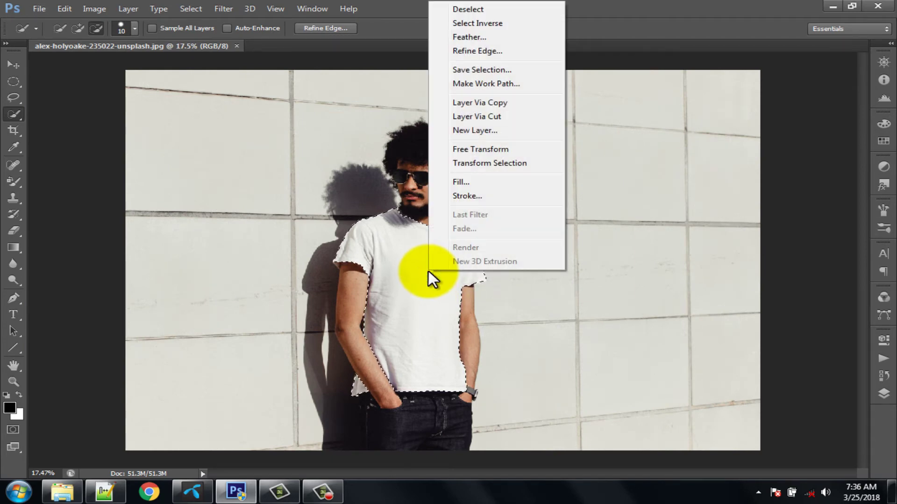
{"action": "left_click", "coordinate": [470, 69]}
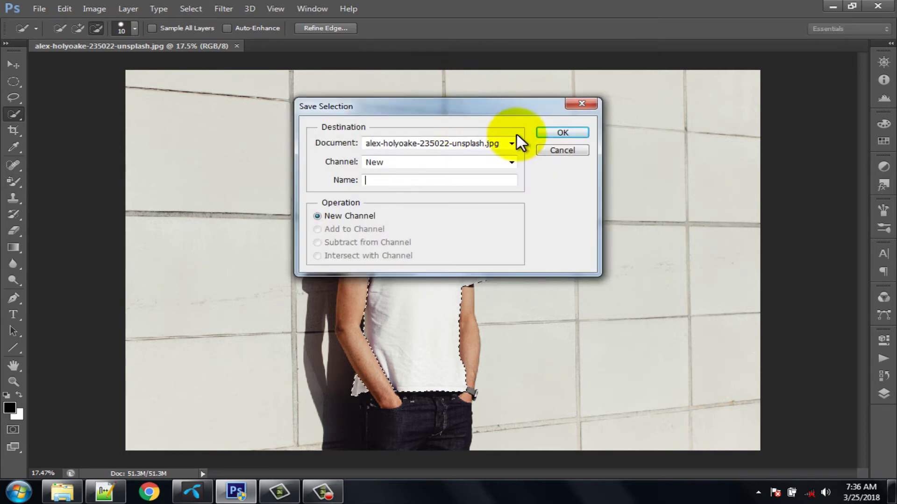
{"action": "left_click", "coordinate": [557, 132]}
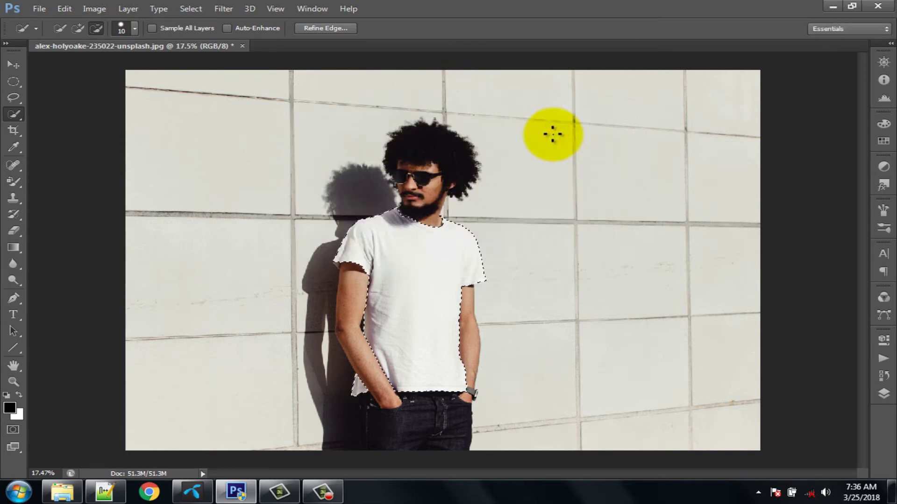
Step: Add a Hue/Saturation adjustment layer from the Layers panel with Hue set to +38
{"action": "left_click", "coordinate": [884, 394]}
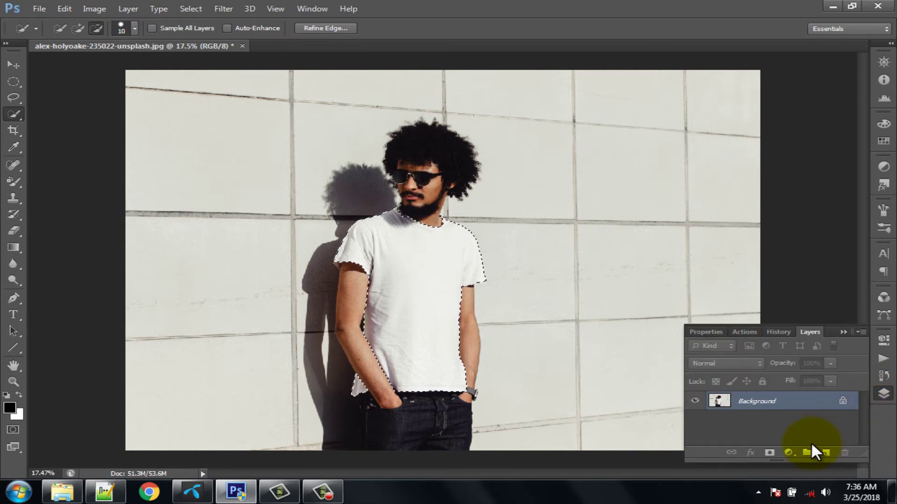
{"action": "left_click", "coordinate": [789, 453]}
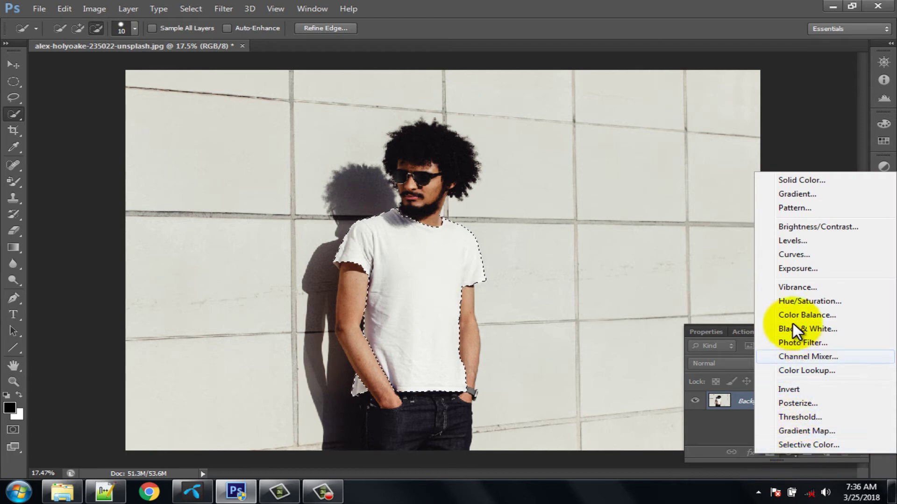
{"action": "left_click", "coordinate": [792, 300]}
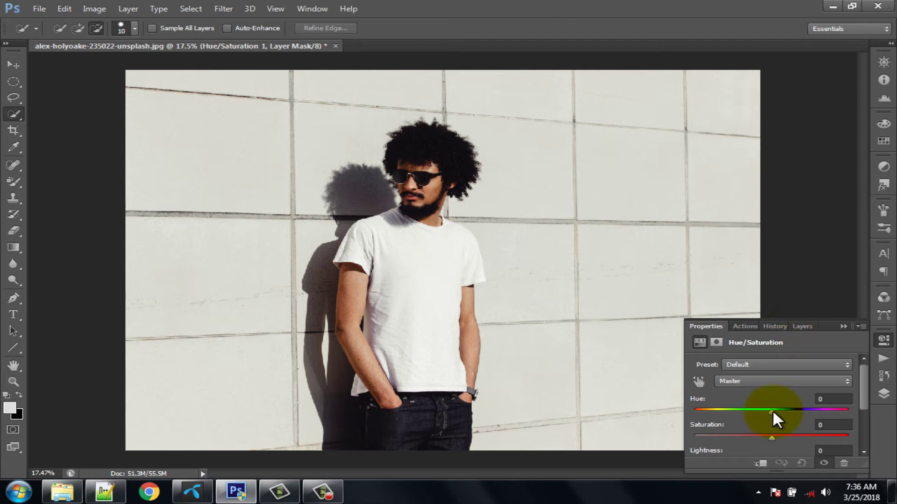
{"action": "left_click_drag", "start_coordinate": [771, 412], "coordinate": [800, 408]}
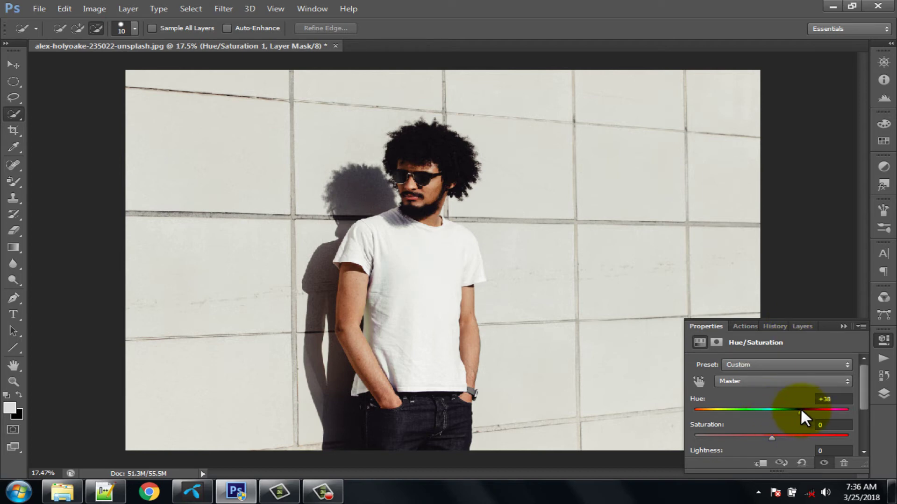
{"action": "left_click", "coordinate": [884, 396]}
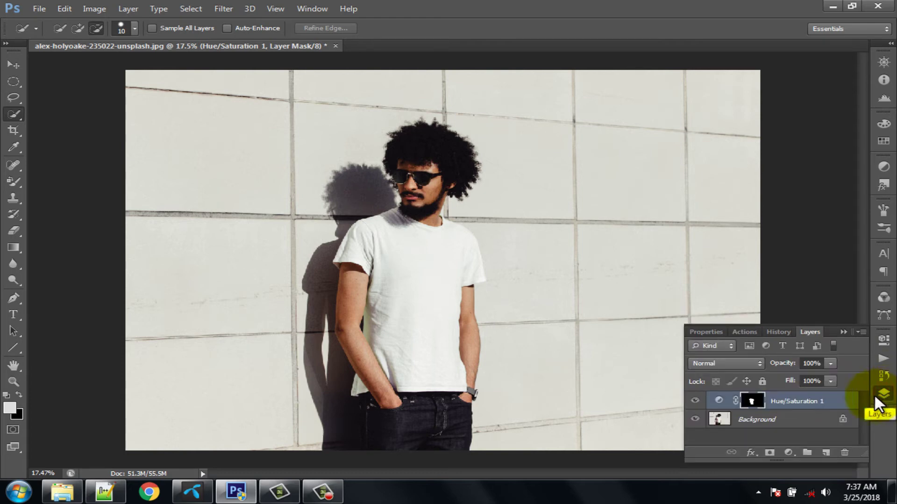
Step: Open Blending Options for Hue/Saturation 1 and enable Color Overlay
{"action": "right_click", "coordinate": [775, 400]}
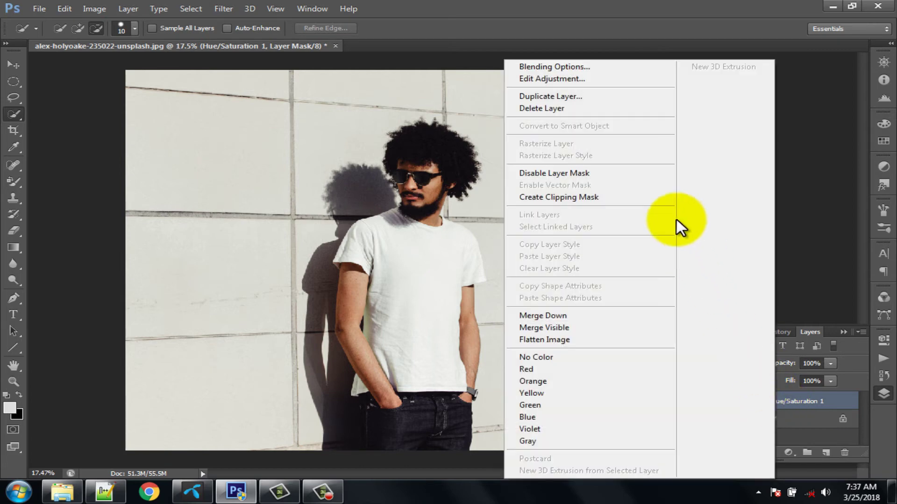
{"action": "left_click", "coordinate": [567, 67]}
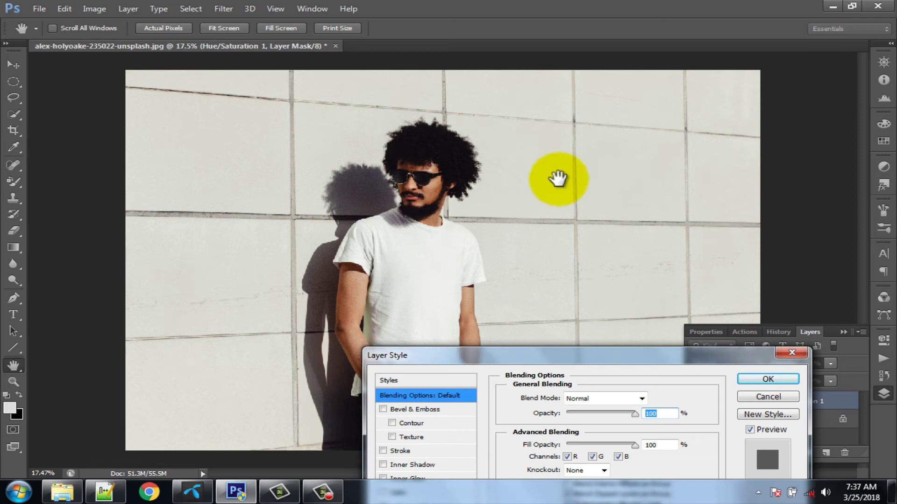
{"action": "left_click", "coordinate": [502, 358]}
{"action": "left_click_drag", "start_coordinate": [519, 341], "coordinate": [654, 136]}
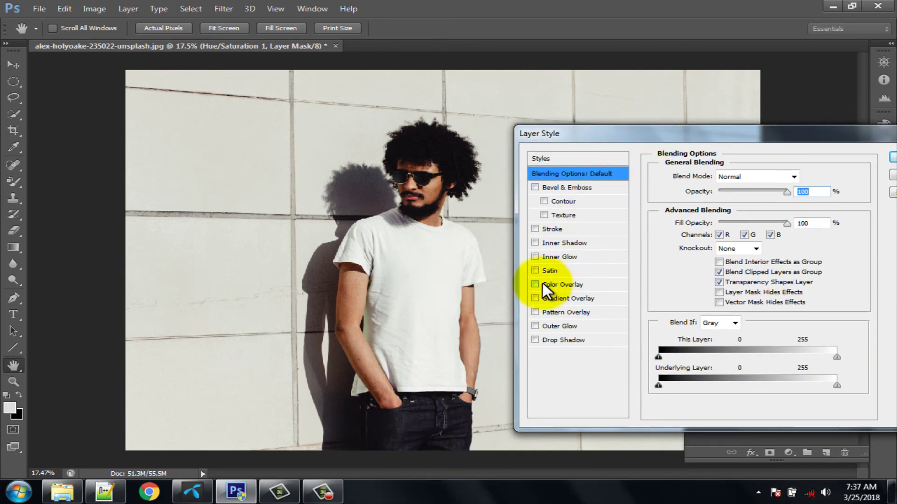
{"action": "left_click", "coordinate": [549, 283]}
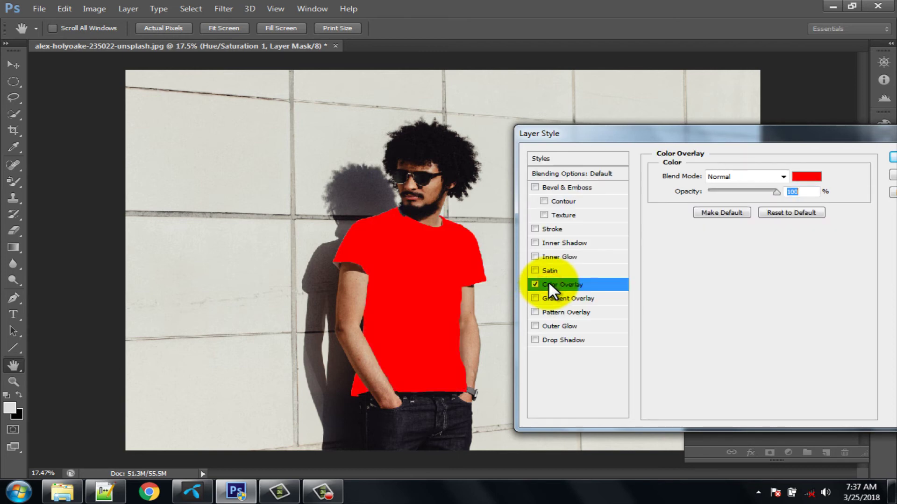
Step: Set the Color Overlay colour to black (000000)
{"action": "left_click", "coordinate": [805, 178]}
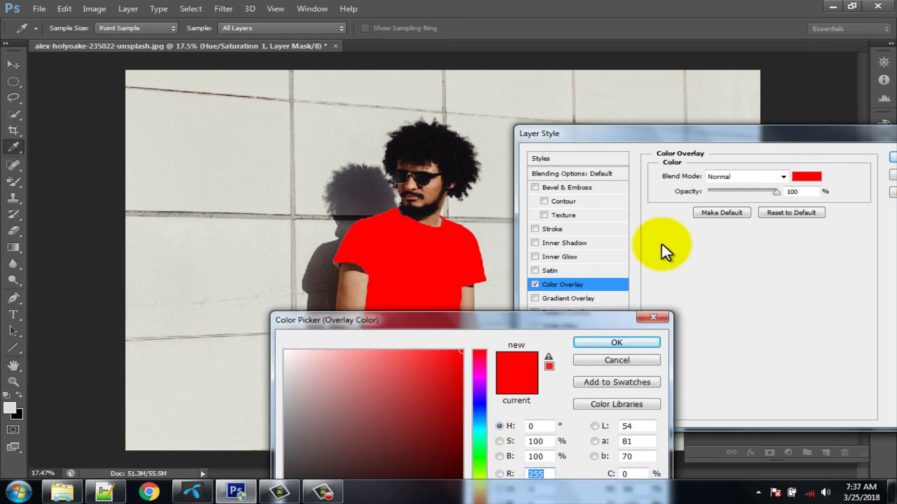
{"action": "mouse_move", "coordinate": [530, 319]}
{"action": "left_mouse_down"}
{"action": "mouse_move", "coordinate": [680, 268]}
{"action": "mouse_move", "coordinate": [762, 206]}
{"action": "left_mouse_up"}
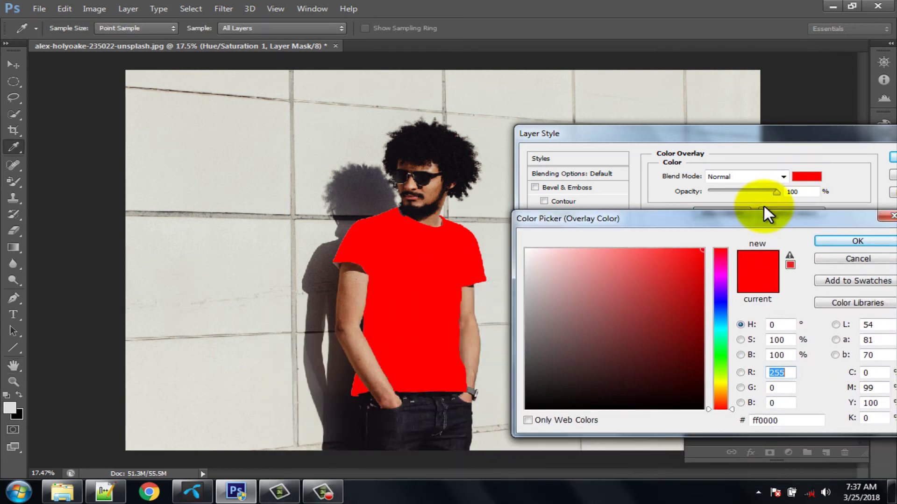
{"action": "left_click_drag", "start_coordinate": [531, 393], "coordinate": [518, 398]}
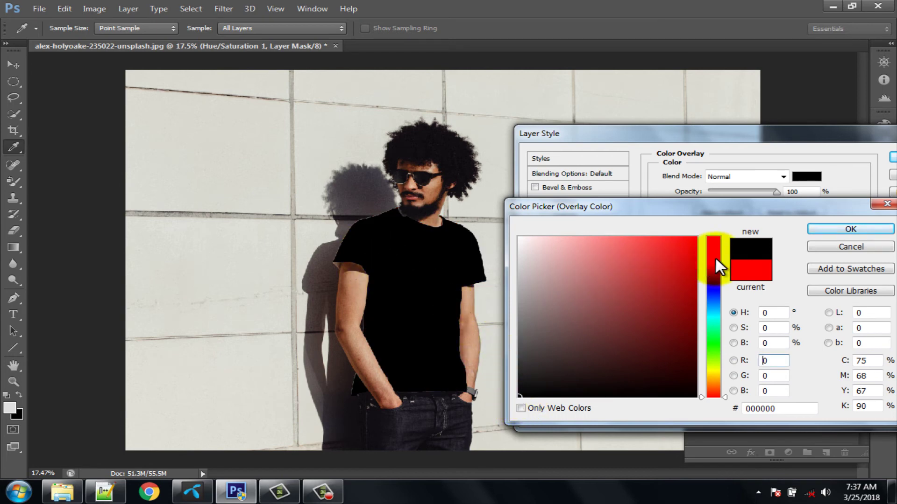
Step: Confirm the black overlay and add a red (f70000) Stroke effect
{"action": "left_click", "coordinate": [836, 227]}
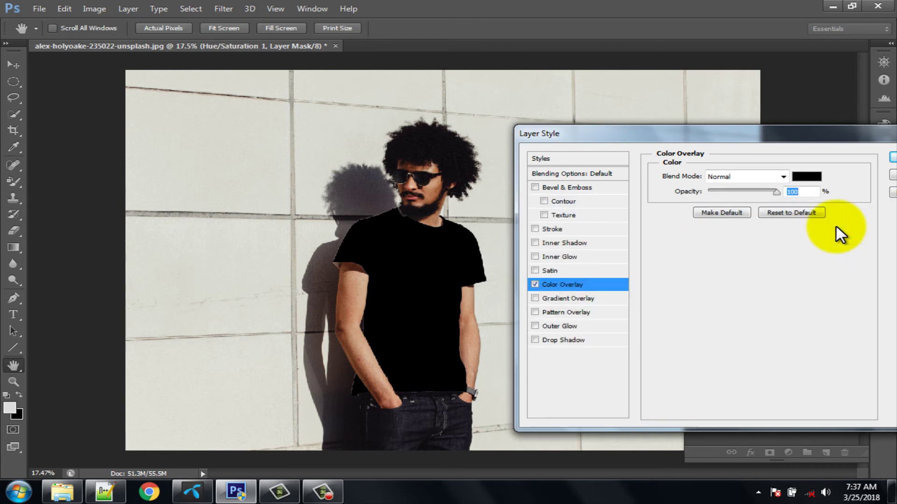
{"action": "left_click", "coordinate": [554, 227]}
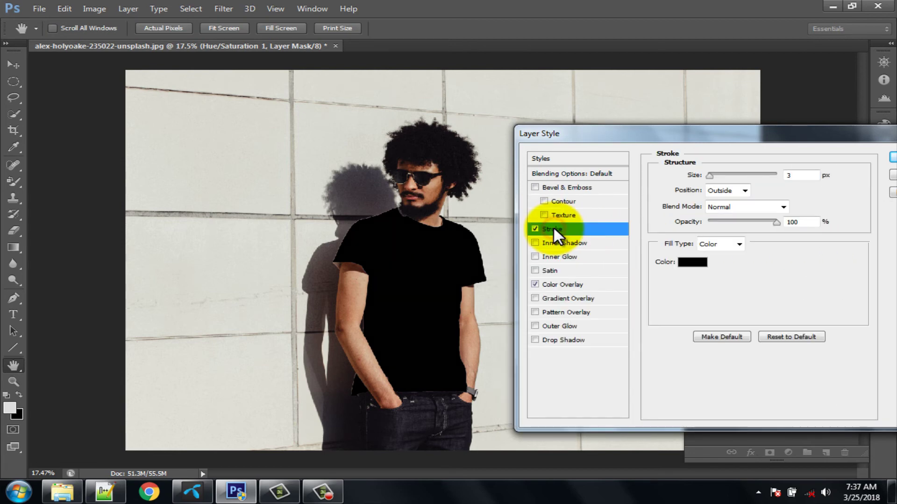
{"action": "left_click", "coordinate": [693, 262]}
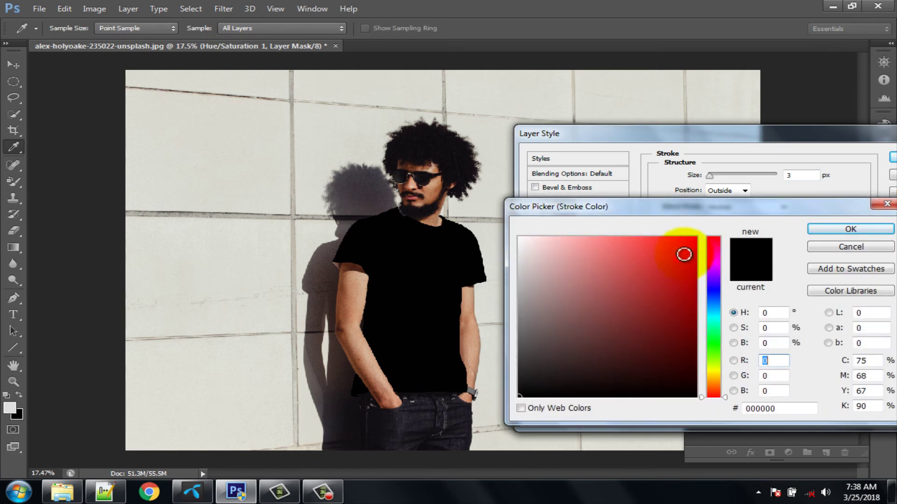
{"action": "left_click", "coordinate": [695, 241]}
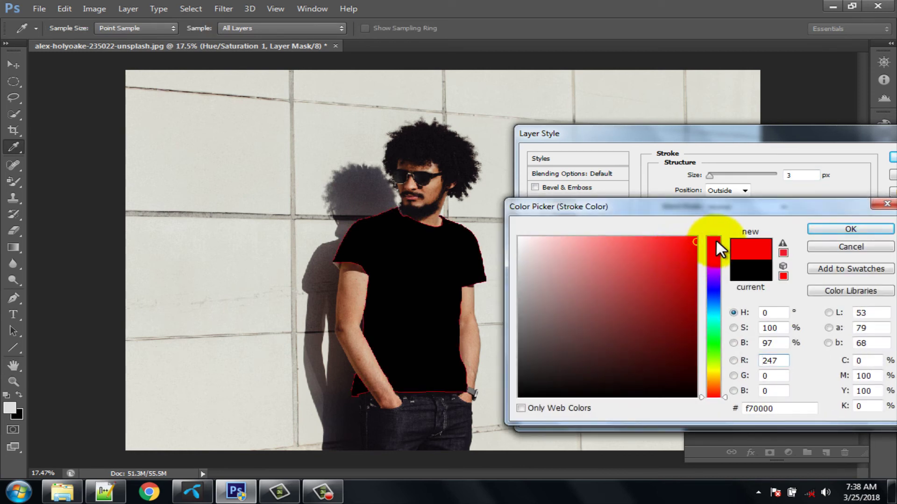
{"action": "left_click", "coordinate": [839, 226]}
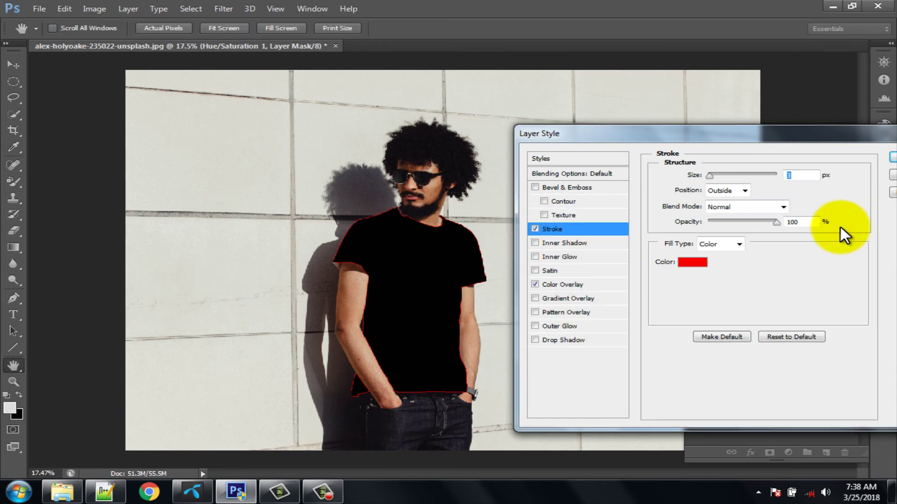
Step: Apply the black overlay and red stroke layer styles
{"action": "left_click_drag", "start_coordinate": [833, 133], "coordinate": [780, 134]}
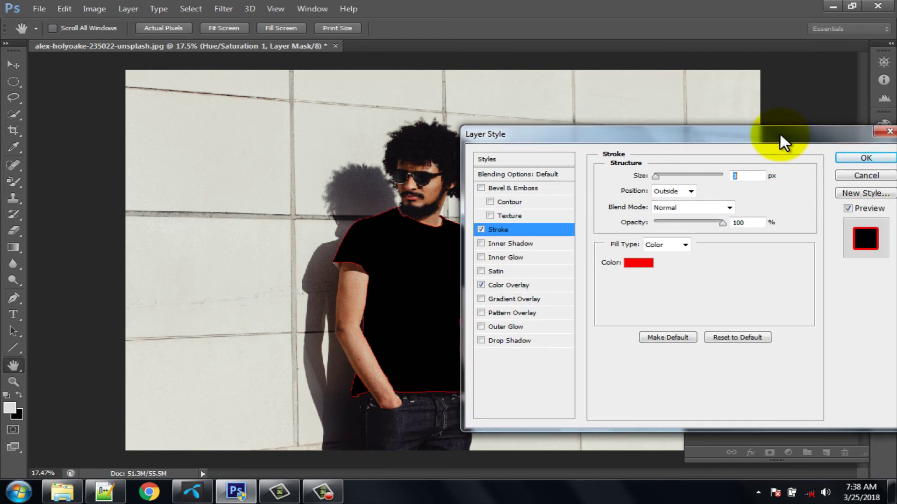
{"action": "left_click", "coordinate": [865, 158]}
{"action": "key", "text": "w"}
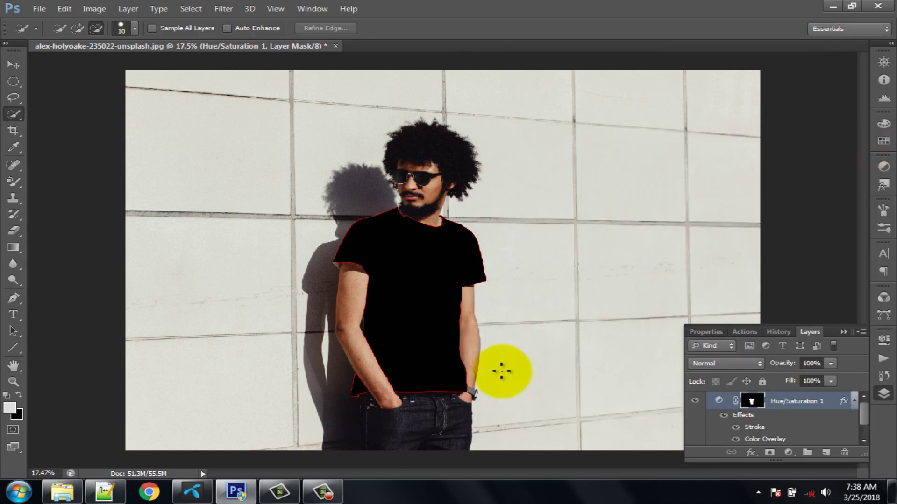